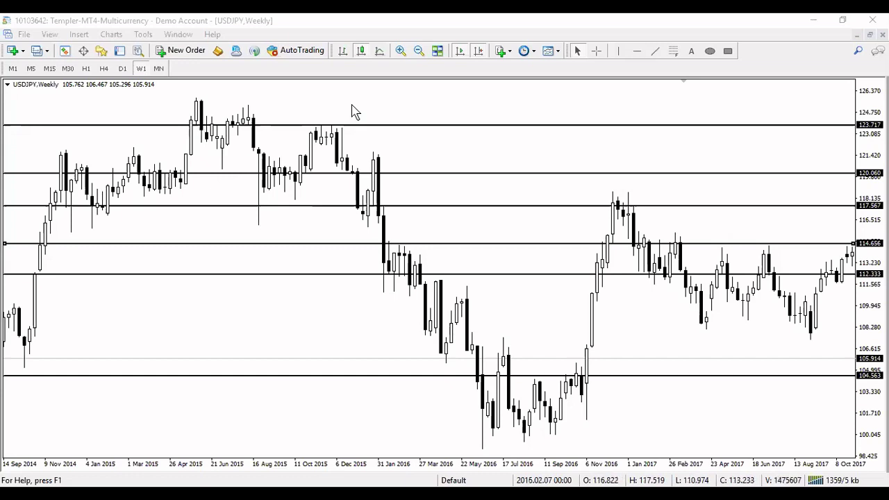
Step: Draw a Fibonacci retracement from the August 2015 high near 125.3 to the low near 116.1 on the weekly chart, and delete it again
left_click(672, 52)
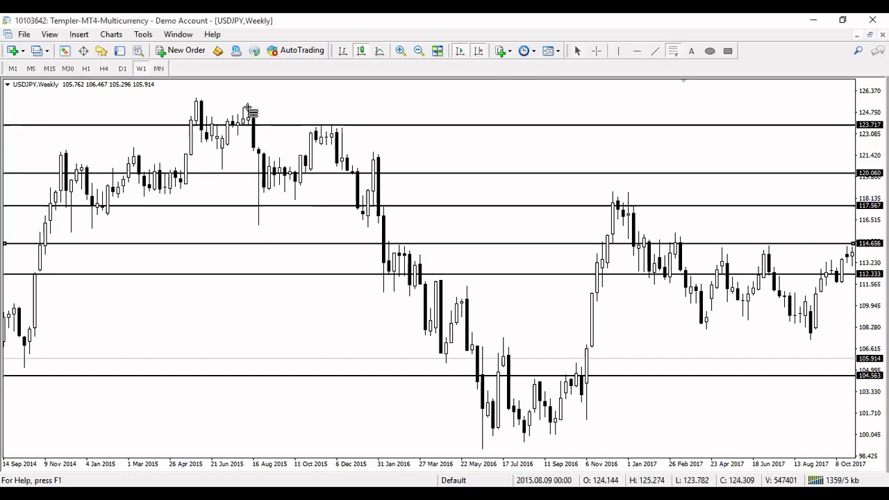
left_click_drag(248, 108, 273, 234)
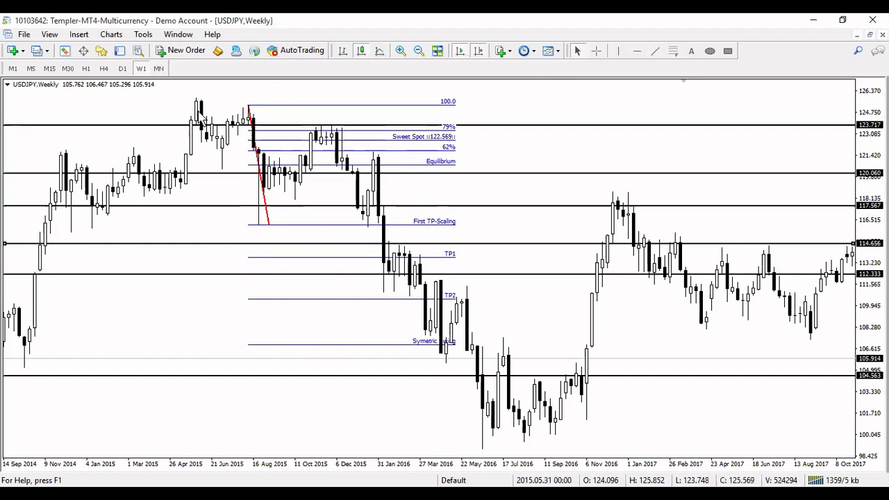
double_click(261, 166)
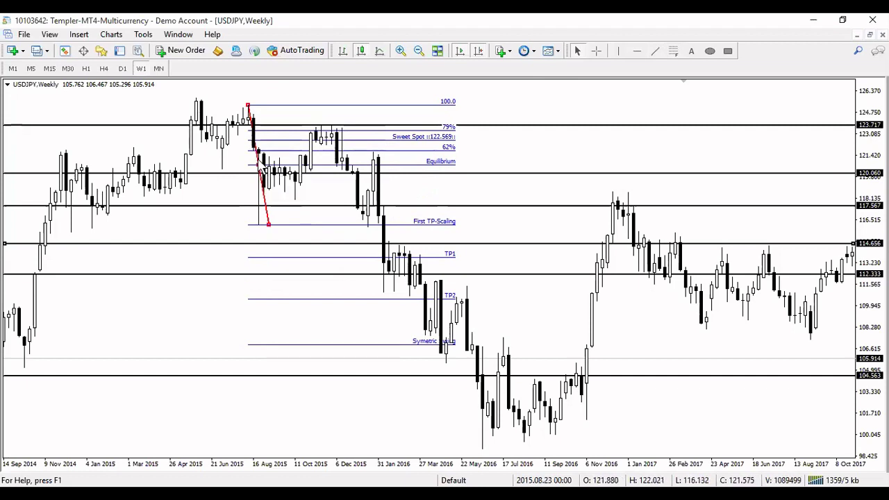
right_click(262, 166)
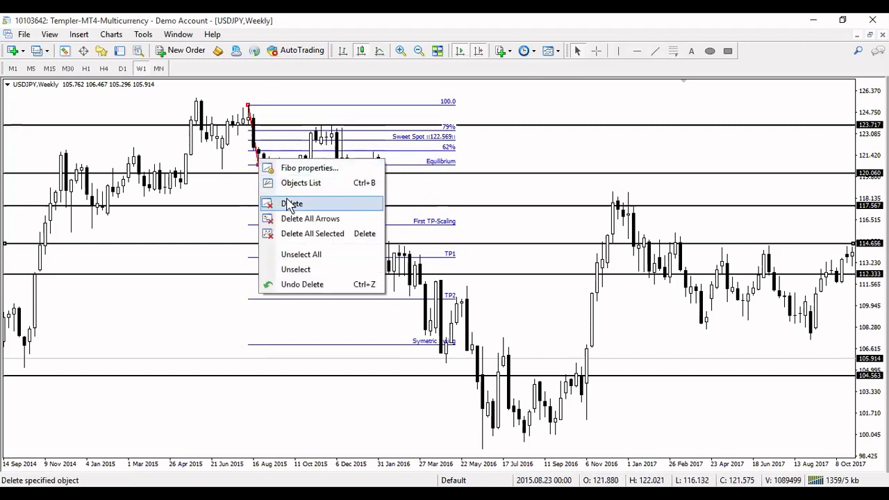
left_click(290, 203)
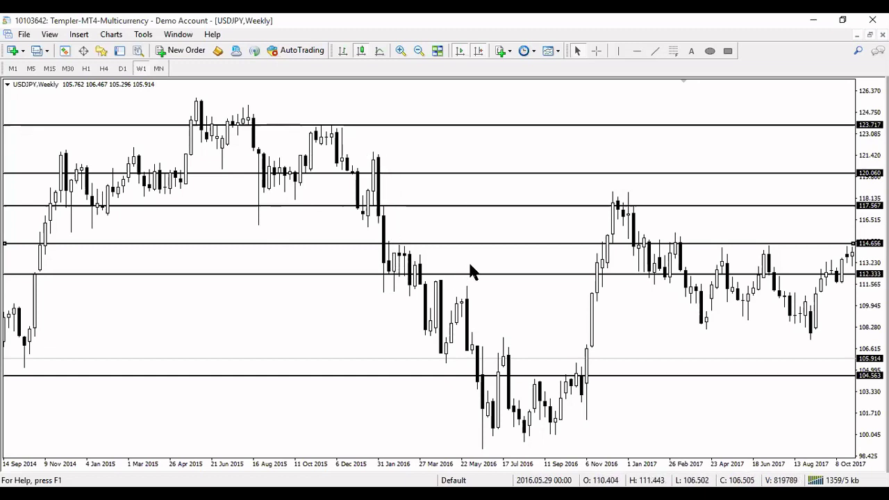
Step: Follow the weekly price action from 2016 up to August 2020, examining how price reacts at the marked horizontal levels
scroll(451, 272, "down", 4)
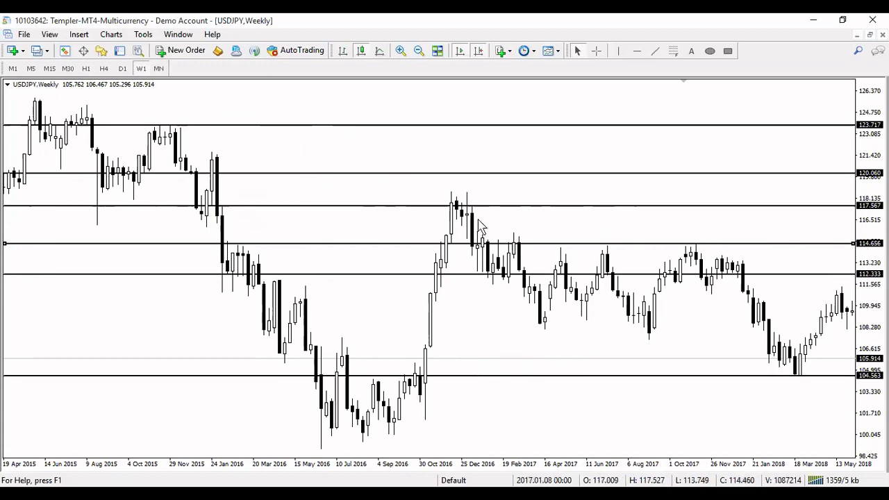
scroll(573, 347, "down", 5)
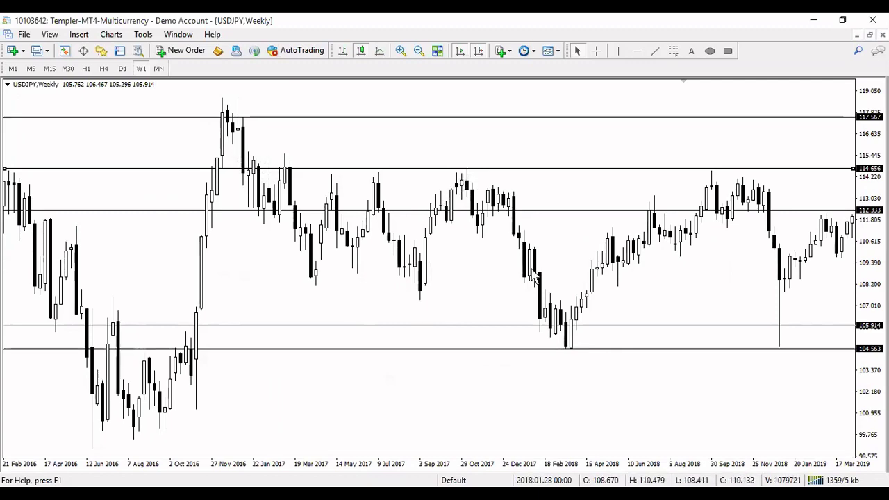
left_click_drag(640, 272, 406, 288)
left_click_drag(404, 323, 303, 323)
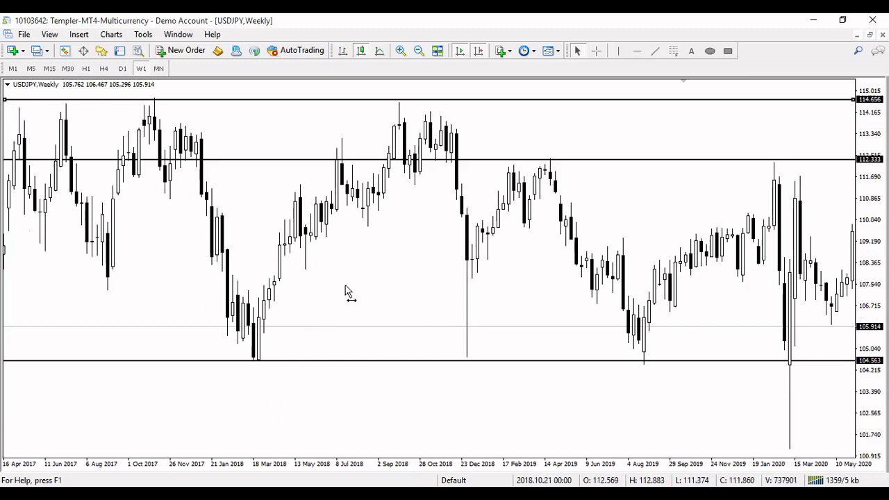
left_click_drag(345, 285, 303, 287)
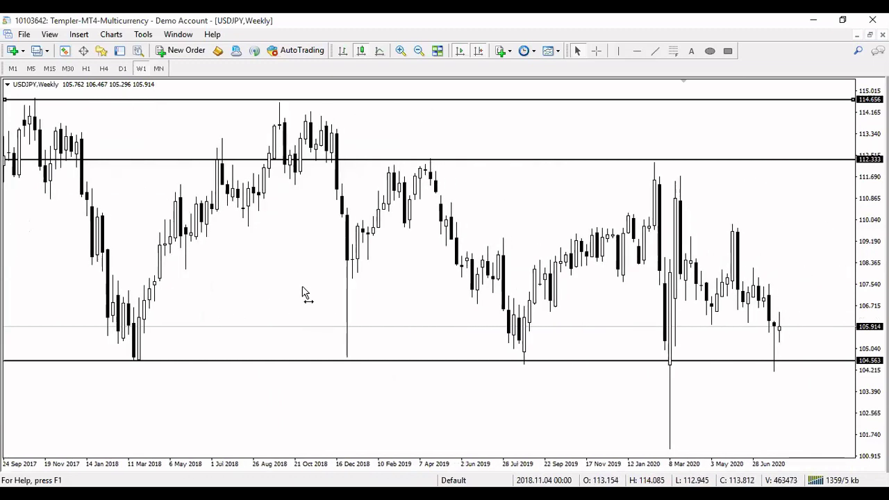
Step: Switch the USDJPY chart to the daily timeframe and examine the 2020 price action around the 104.563 level
left_click(123, 69)
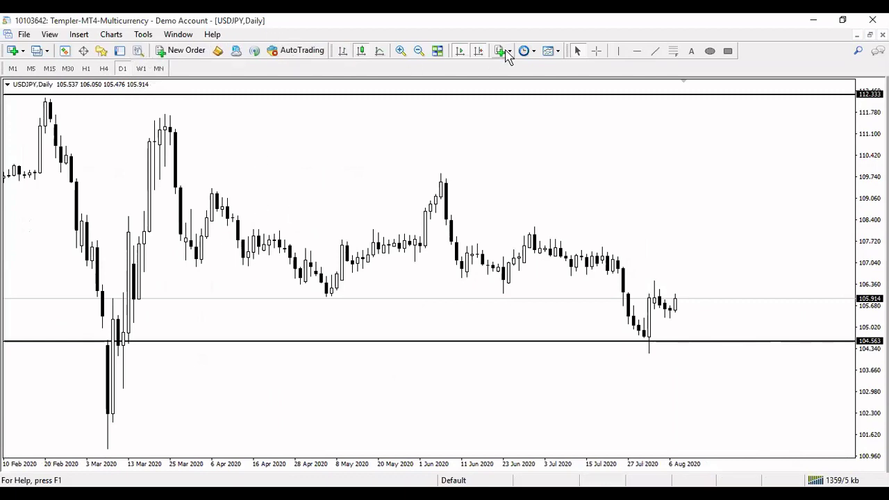
left_click(418, 52)
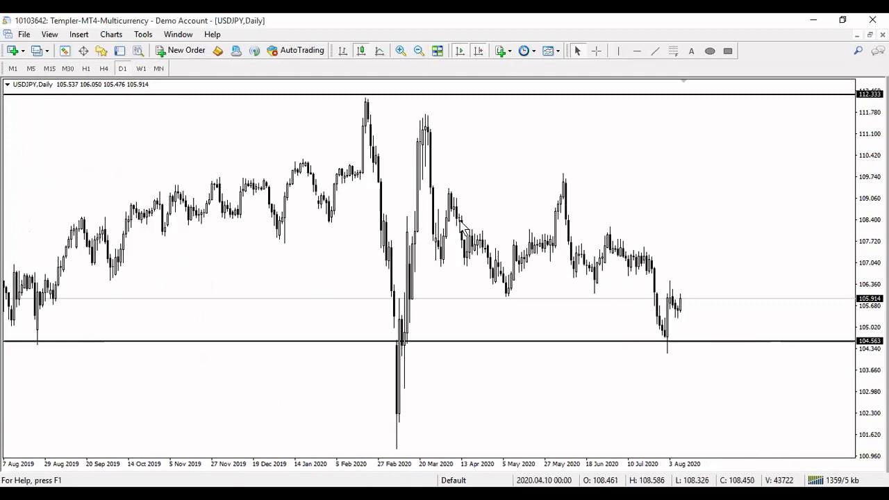
left_click(396, 54)
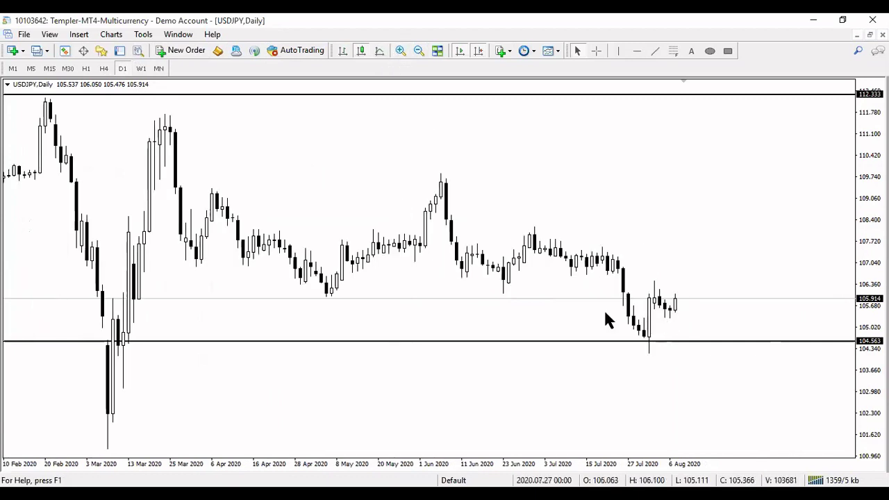
scroll(540, 313, "up", 5)
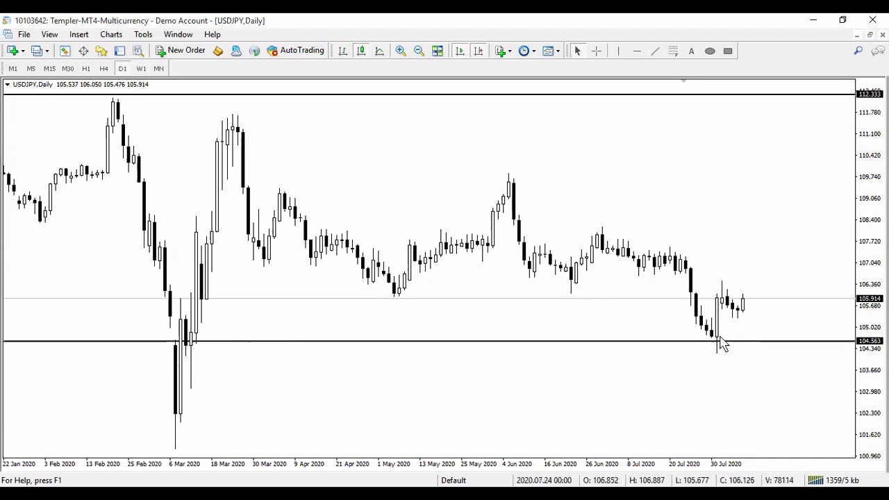
Step: Examine the late-July 2020 price reaction at the 104.563 level on the H4, H1 and M15 timeframes
left_click(104, 68)
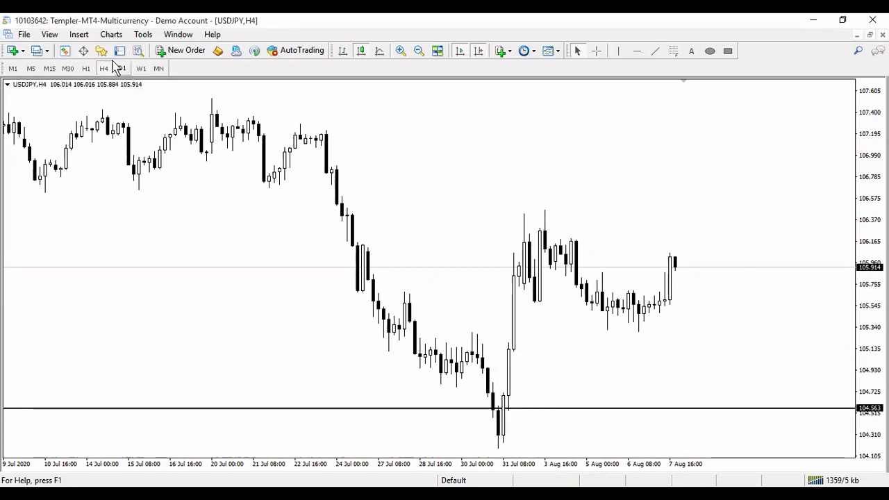
left_click(85, 68)
scroll(384, 262, "up", 10)
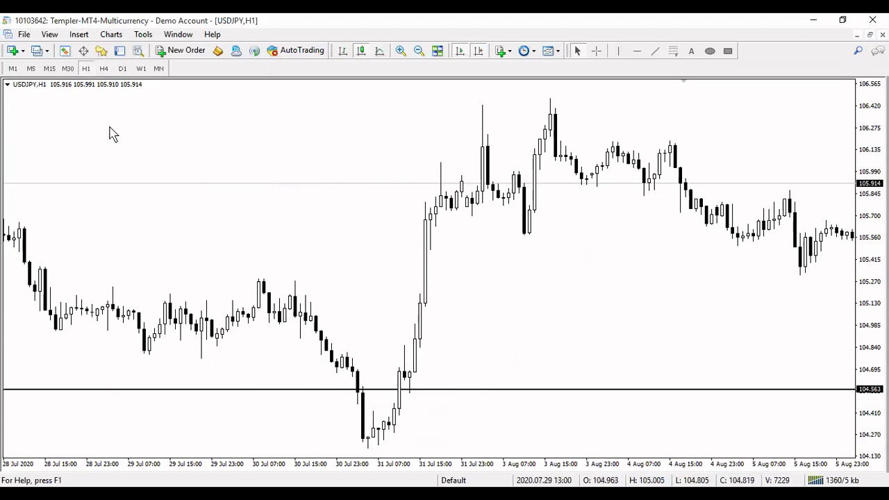
left_click(49, 68)
left_click_drag(308, 257, 482, 303)
left_click_drag(326, 306, 545, 324)
left_click_drag(320, 335, 575, 326)
left_click_drag(208, 347, 317, 357)
left_click_drag(118, 315, 493, 297)
left_click_drag(49, 306, 558, 310)
left_click_drag(444, 285, 500, 282)
left_click_drag(400, 395, 478, 399)
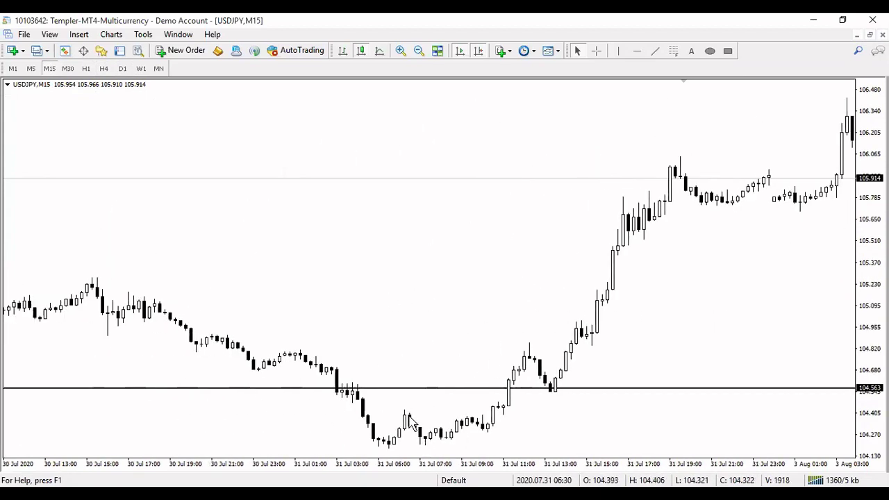
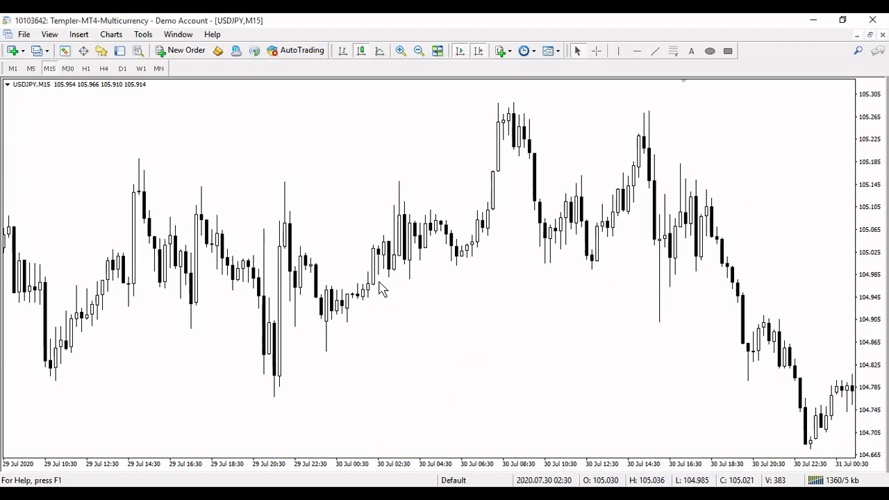
Step: On the daily timeframe, draw a rectangle from the late-February 2020 high to about the start of April, spanning about 111.05 to 112.2
left_click(123, 69)
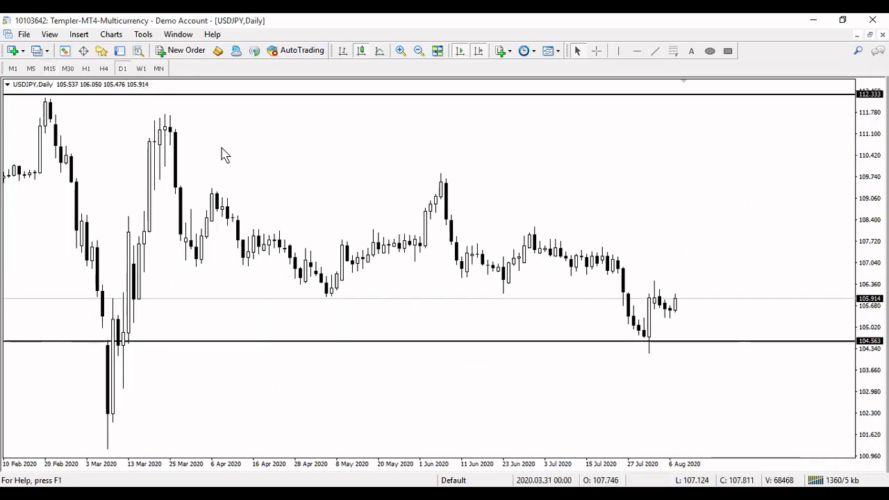
scroll(222, 153, "up", 10)
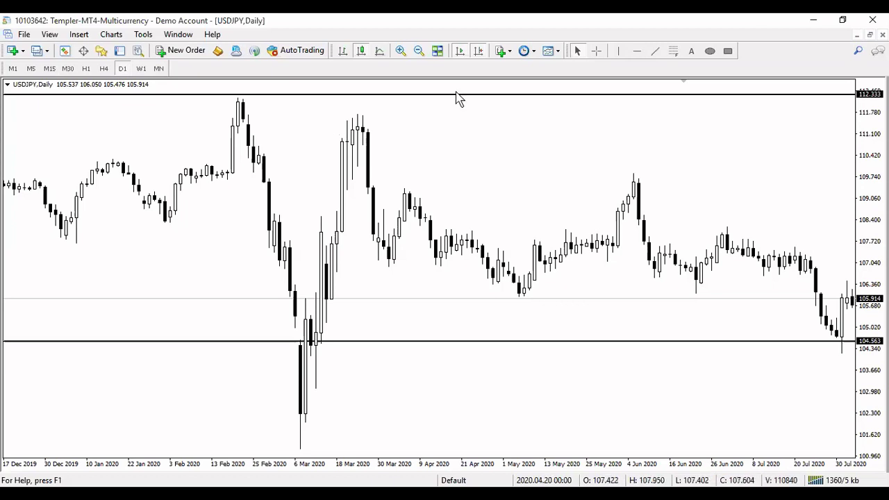
left_click(726, 51)
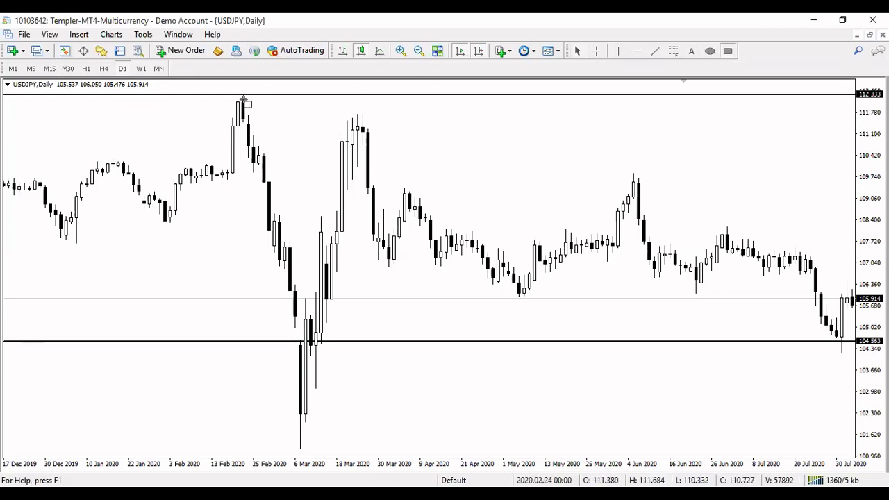
left_click_drag(239, 124, 366, 138)
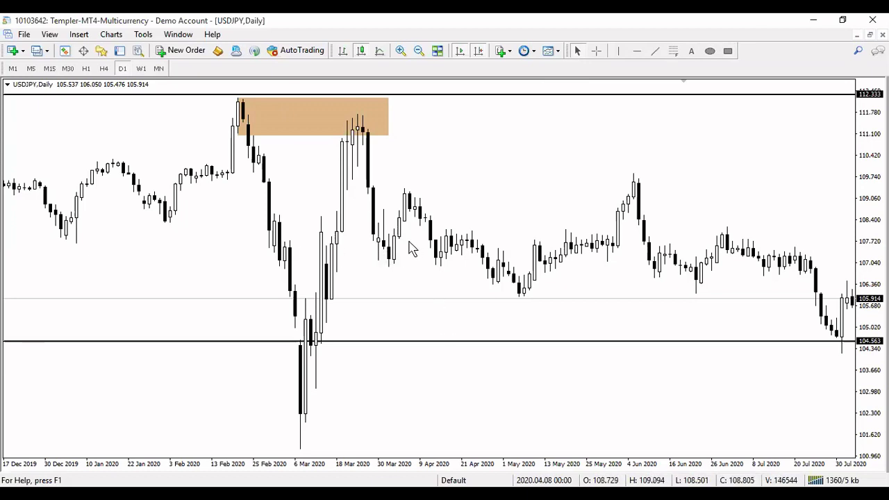
Step: Place a horizontal line at about 108.362, along the late-January 2018 lows of the daily chart
scroll(427, 251, "up", 3)
left_click_drag(350, 252, 439, 255)
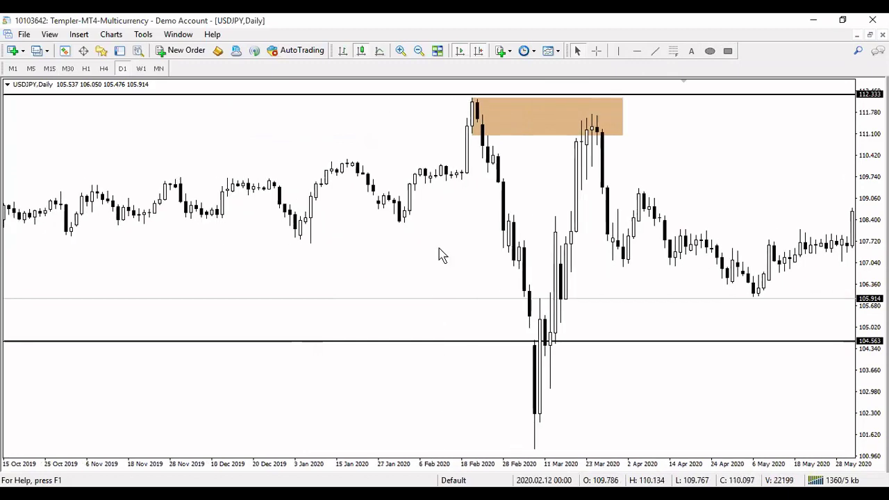
scroll(363, 252, "up", 10)
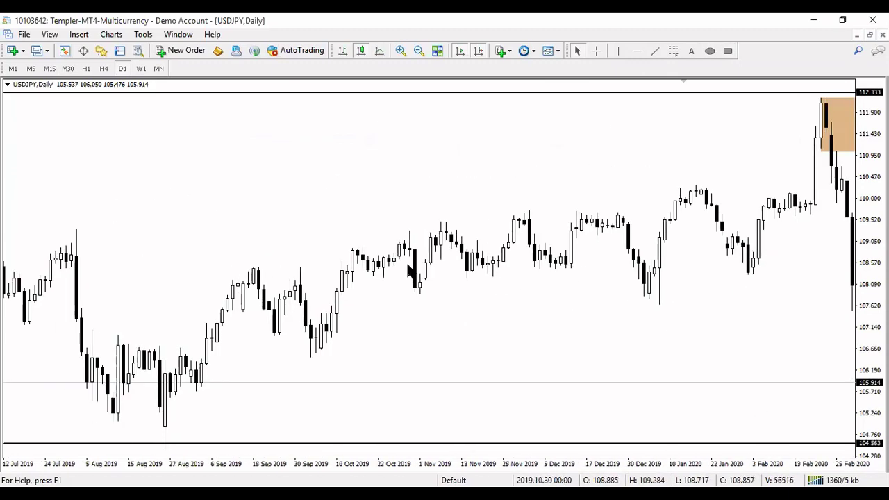
scroll(455, 281, "up", 15)
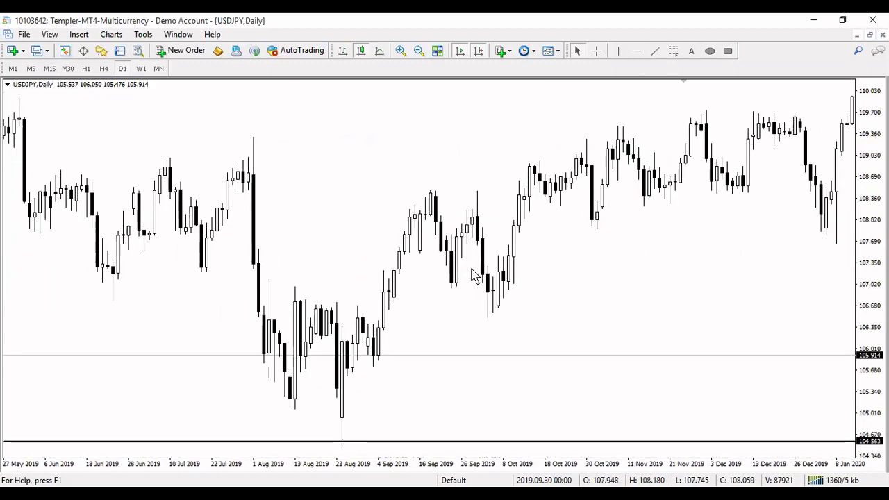
scroll(563, 321, "up", 5)
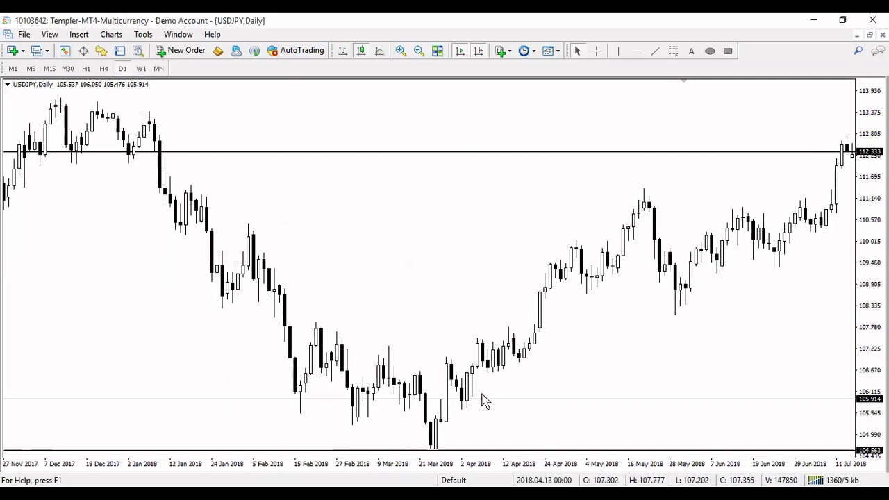
scroll(542, 404, "down", 3)
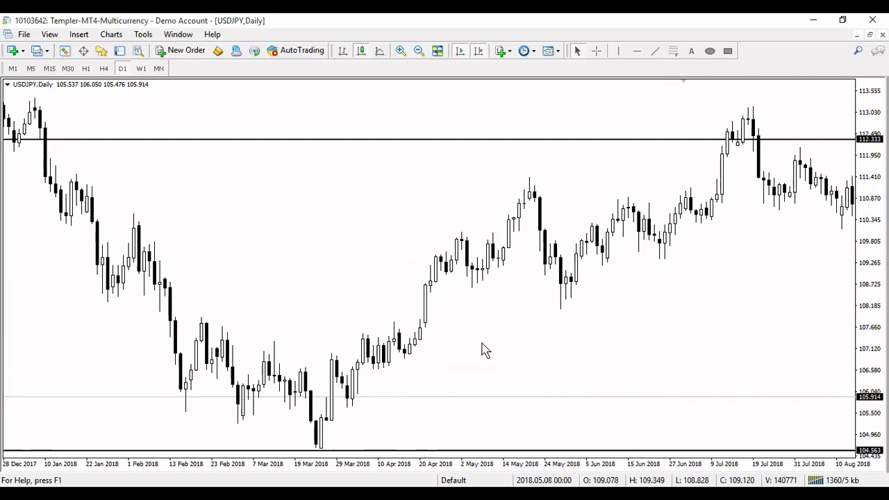
left_click_drag(256, 254, 300, 255)
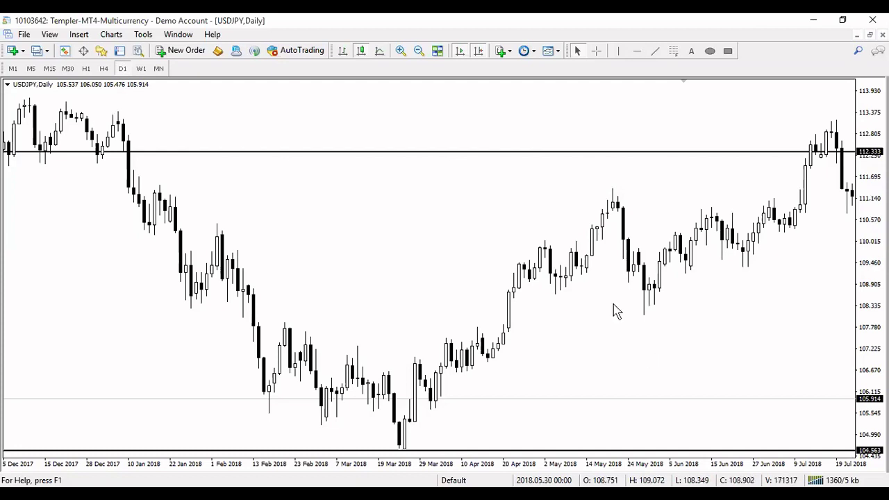
left_click(636, 51)
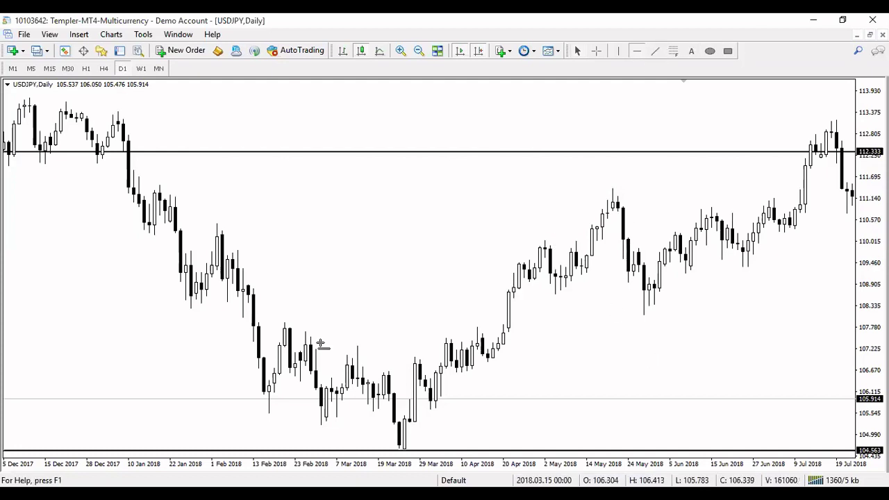
left_click(200, 303)
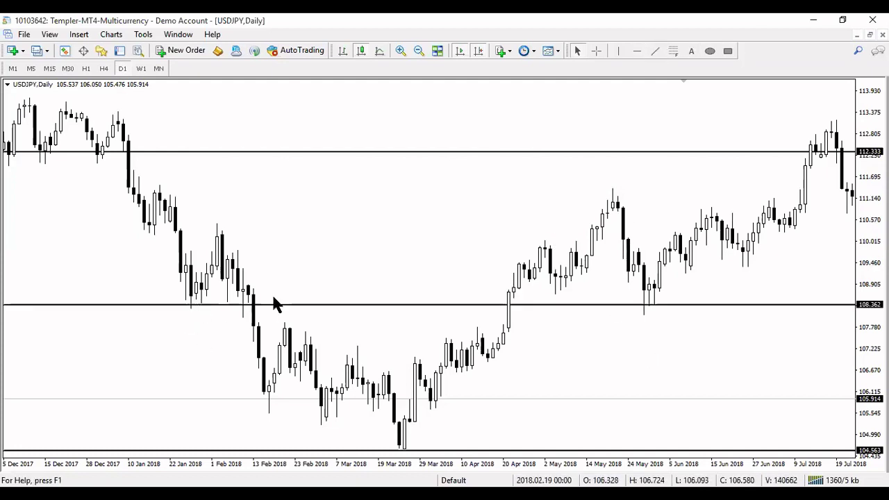
Step: Draw a rectangle from late January to early June 2018 spanning about 108.2 to 109.8, and place a horizontal line at about 110.204 above it
left_click(728, 51)
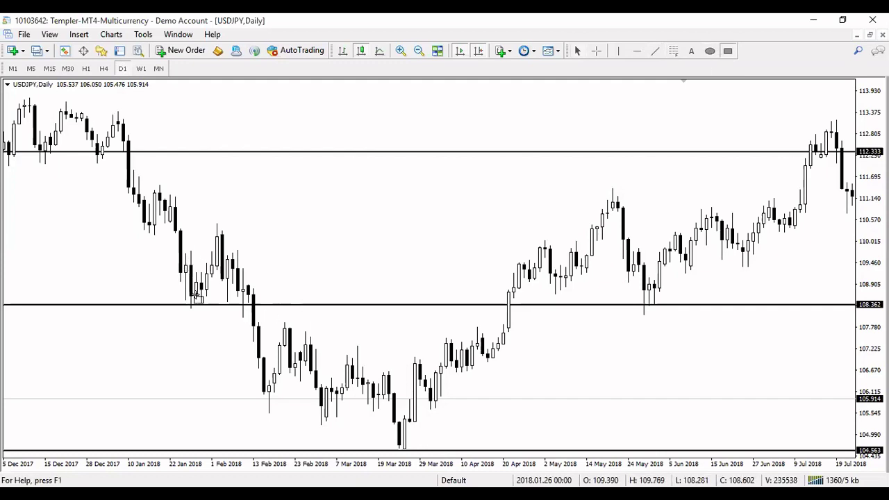
left_click_drag(197, 297, 674, 312)
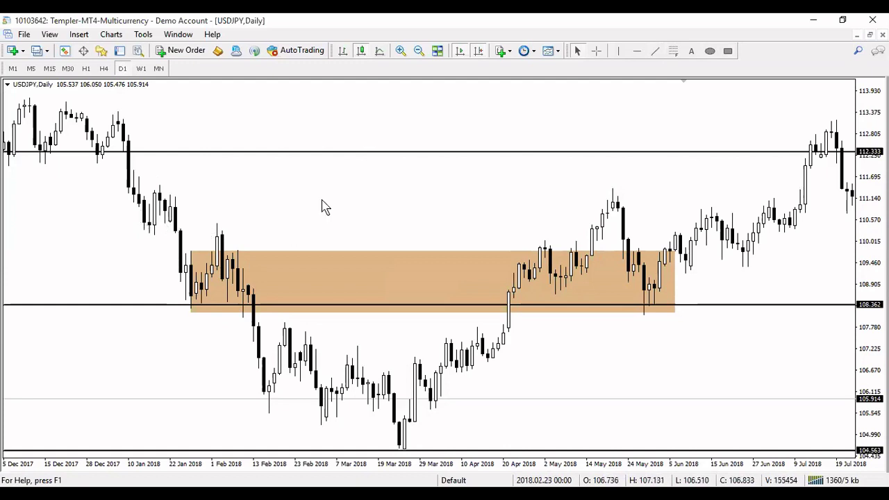
left_click(636, 50)
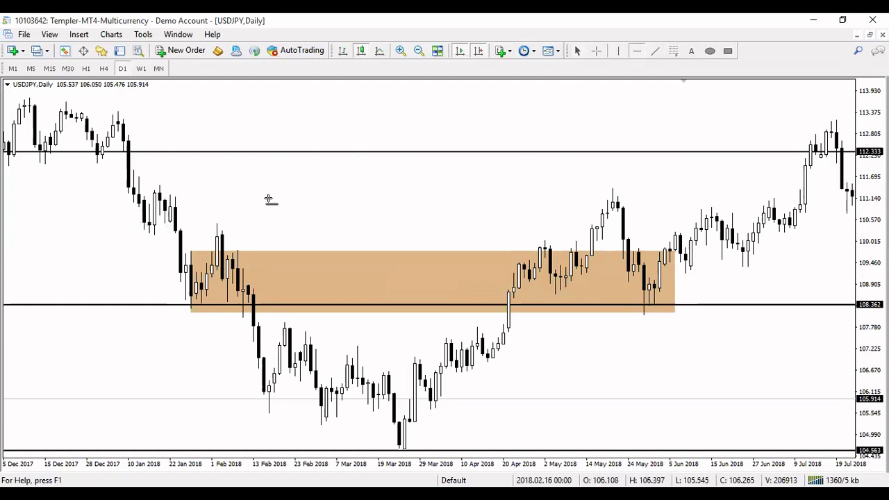
left_click(161, 233)
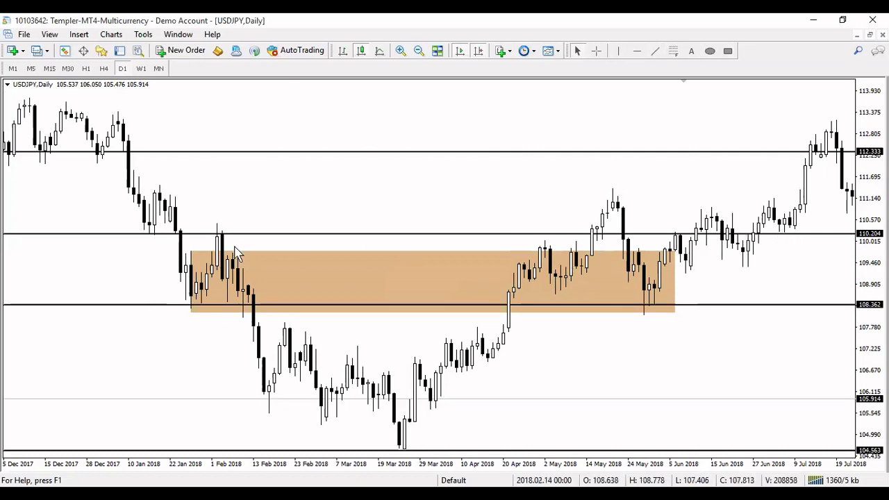
scroll(576, 354, "down", 2)
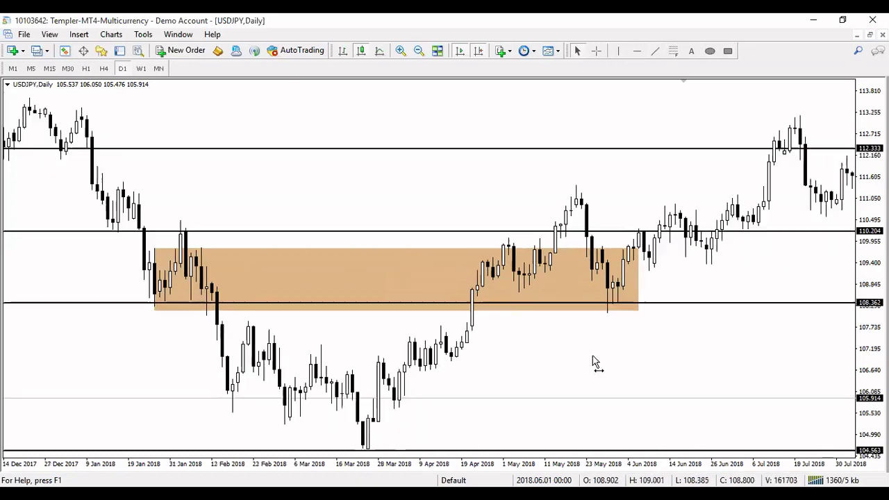